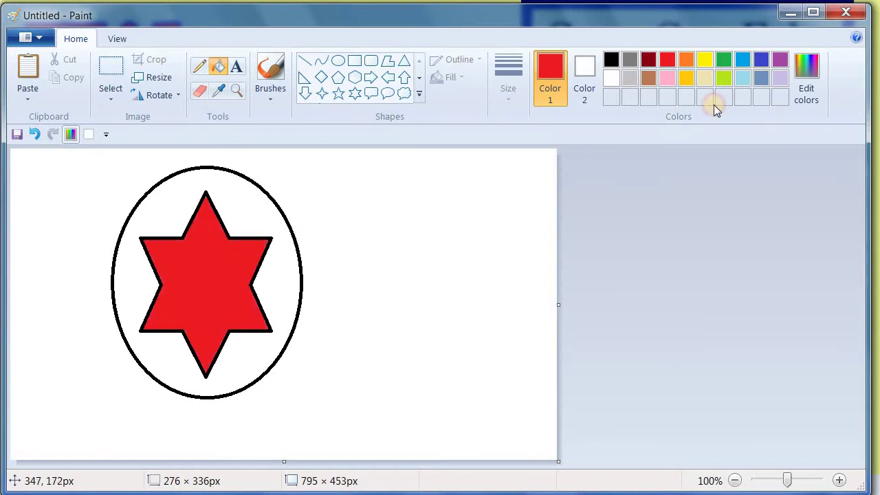
# Fill the area between the oval outline and the red star with yellow.
pyautogui.click(704, 62)
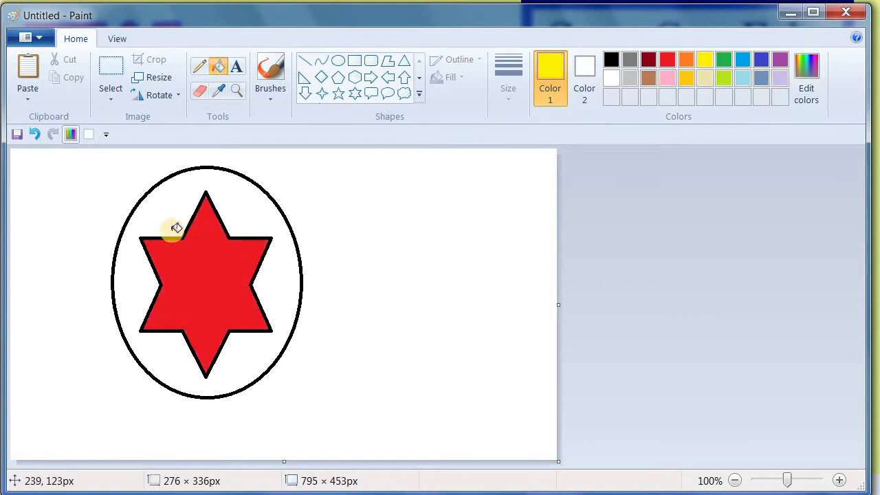
pyautogui.click(258, 207)
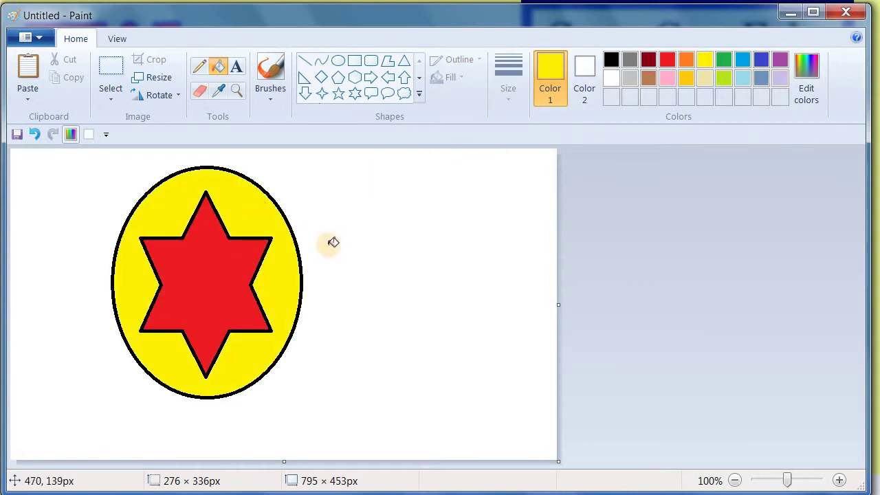
# Save the drawing as a PNG named dooo in the DOS folder on Local Disk (E:).
pyautogui.click(36, 36)
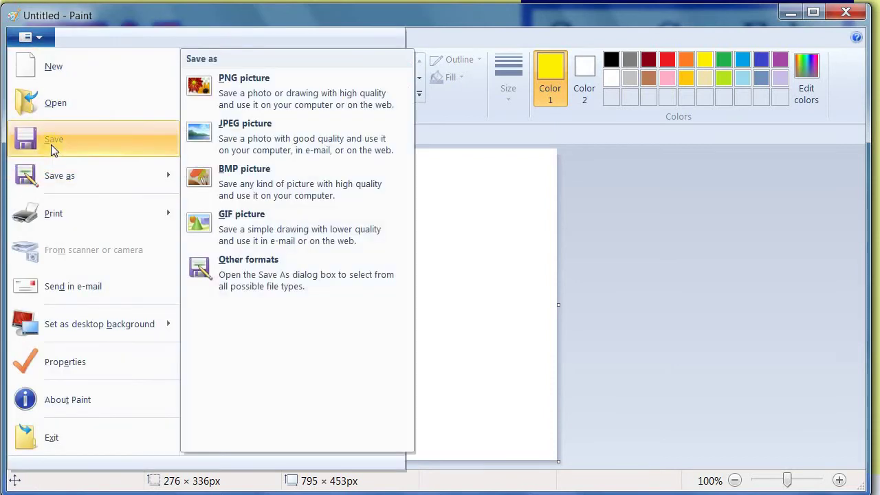
pyautogui.click(53, 140)
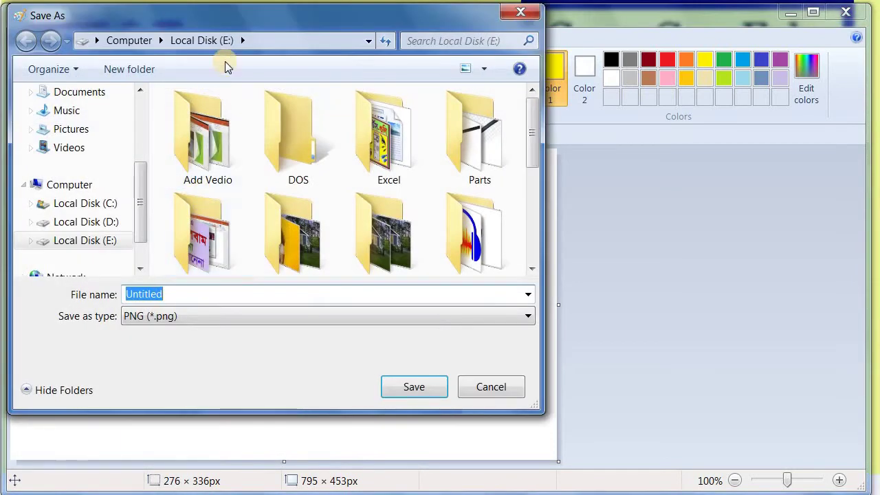
pyautogui.moveTo(232, 15); pyautogui.dragTo(252, 51)
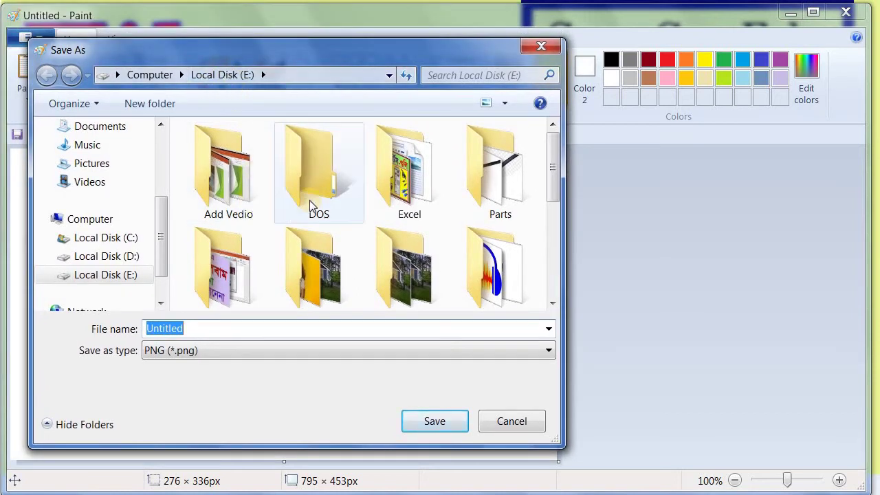
pyautogui.click(313, 165)
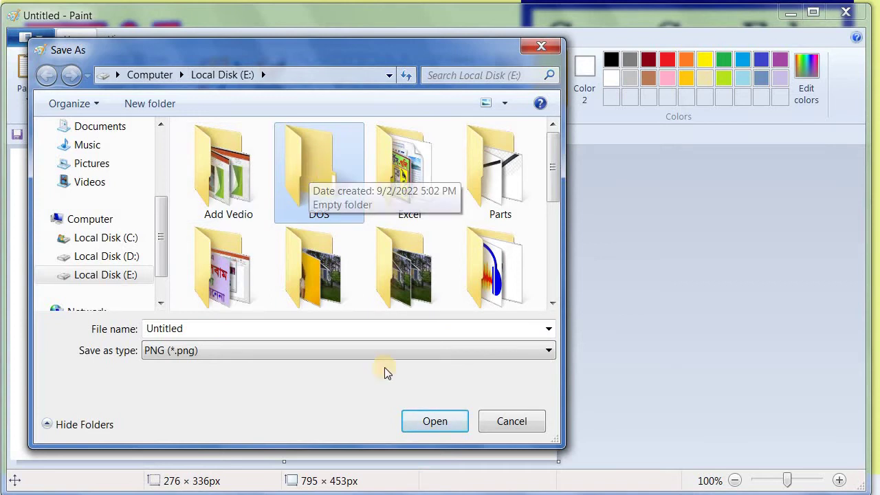
pyautogui.click(441, 422)
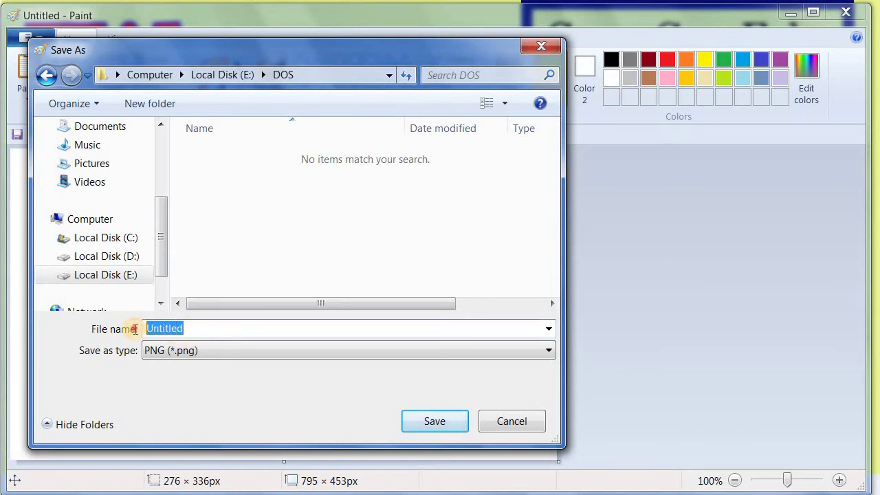
pyautogui.write('dooo')
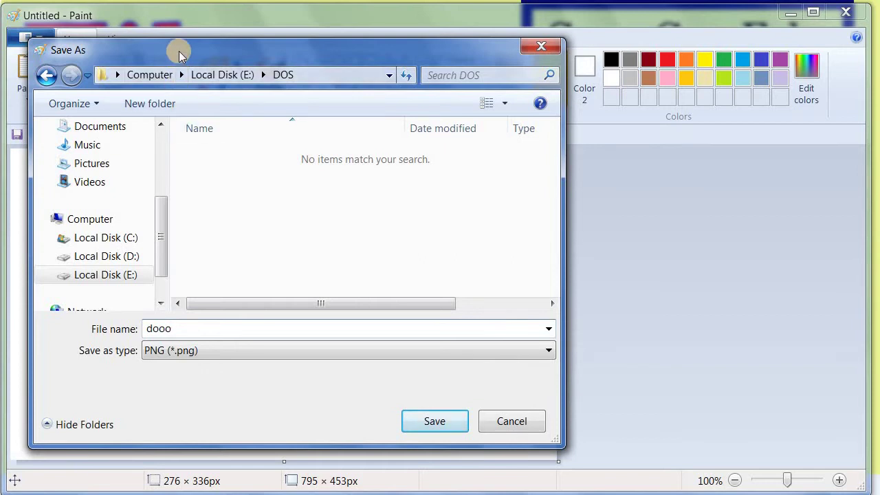
pyautogui.moveTo(182, 45); pyautogui.dragTo(201, 47)
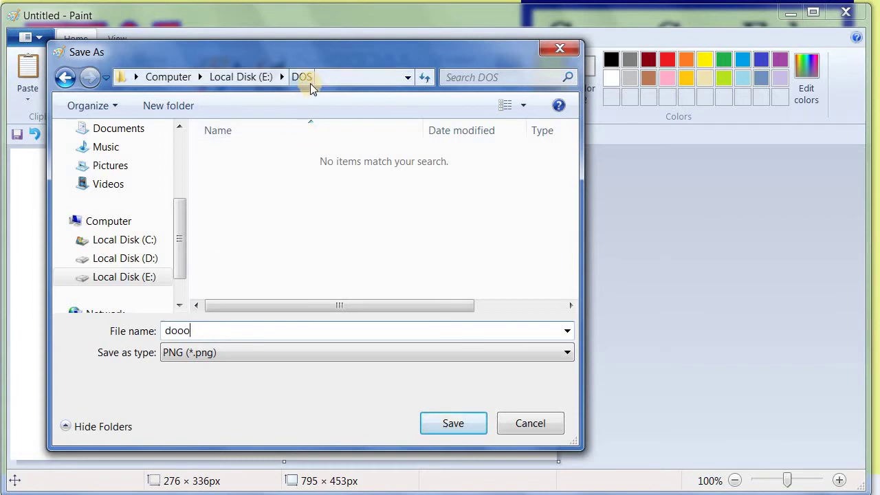
pyautogui.click(453, 424)
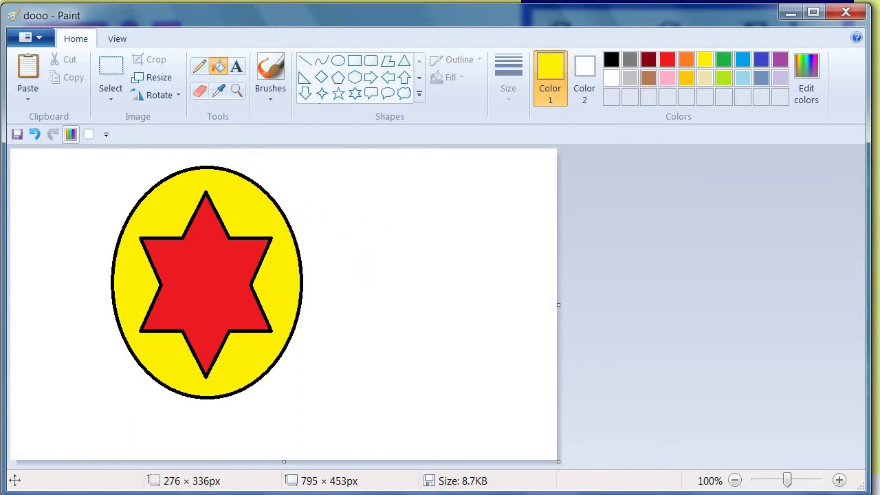
# Open Microsoft Office Word 2007 and enter the text "gjhgjhgjghjg" in the blank document.
pyautogui.press('super')
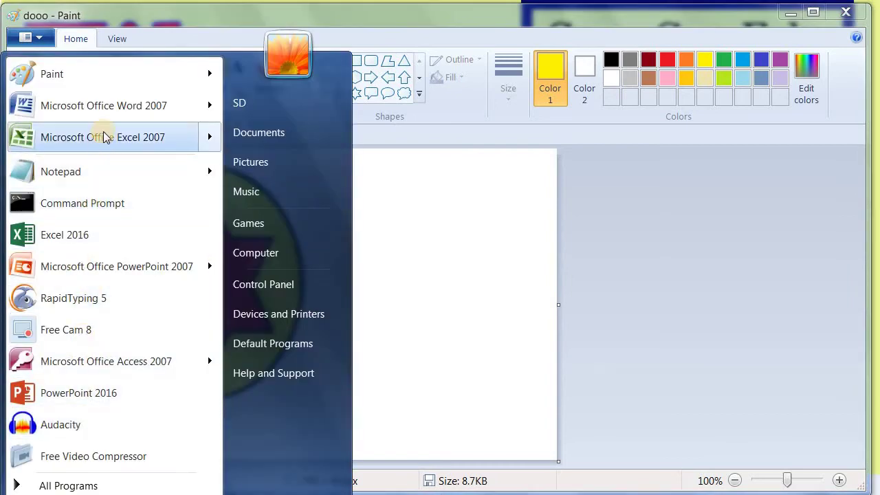
pyautogui.click(107, 105)
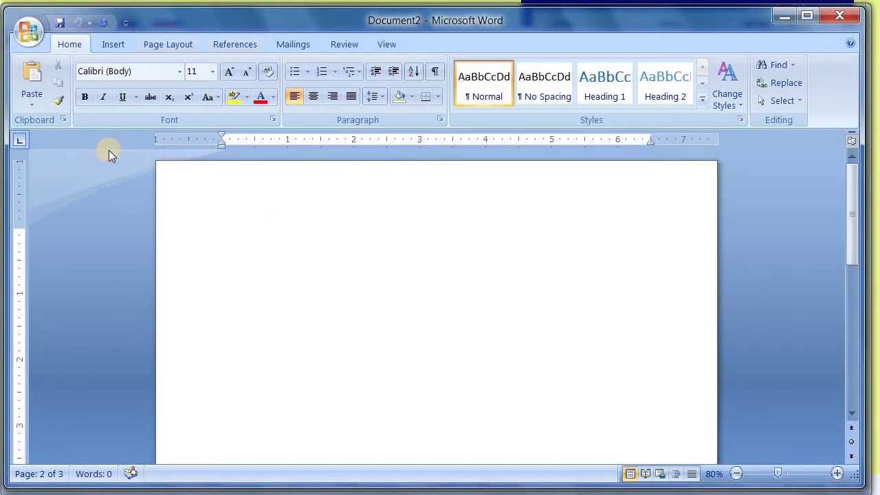
pyautogui.click(30, 38)
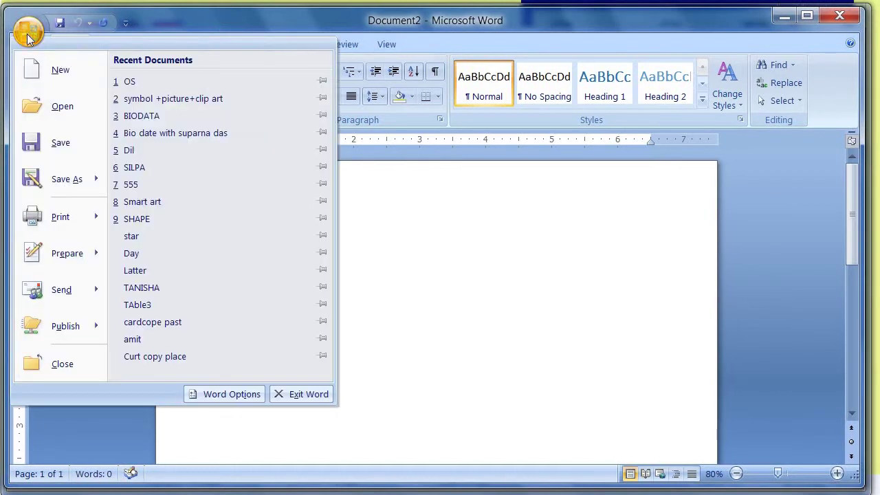
pyautogui.click(335, 258)
pyautogui.write('gjhgjhgjghjg')
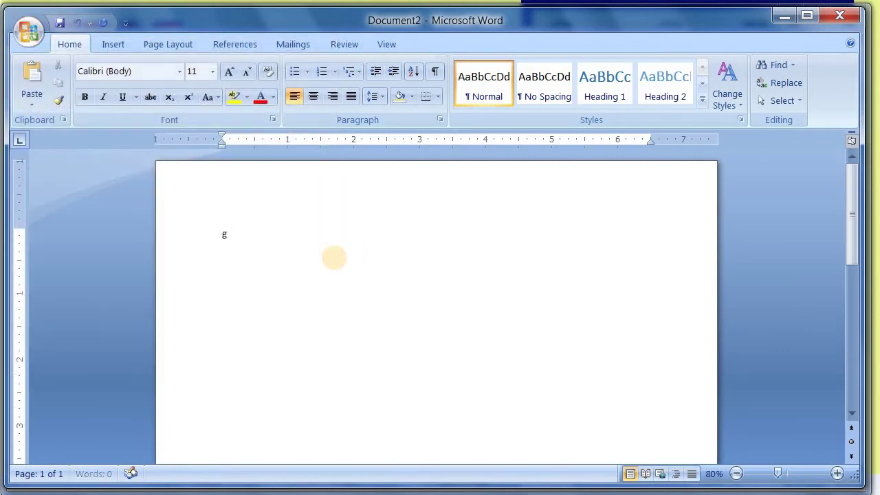
# Color the entered word red and enlarge it to font size 80.
pyautogui.doubleClick(237, 235)
pyautogui.click(261, 97)
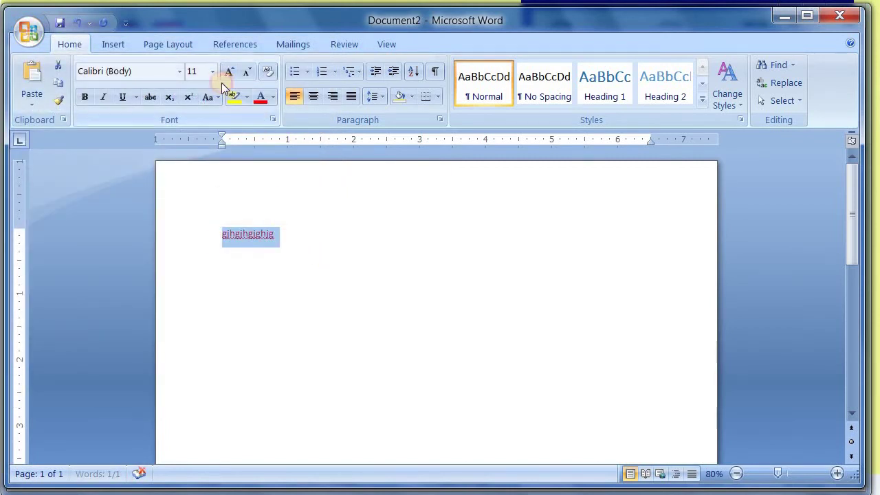
pyautogui.click(229, 71)
pyautogui.click(229, 72)
pyautogui.click(229, 72)
pyautogui.click(229, 72)
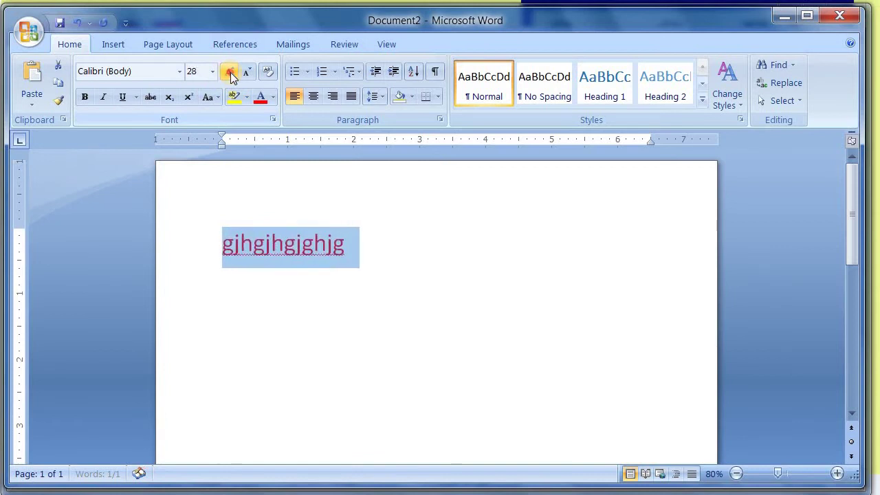
pyautogui.click(229, 71)
pyautogui.click(229, 71)
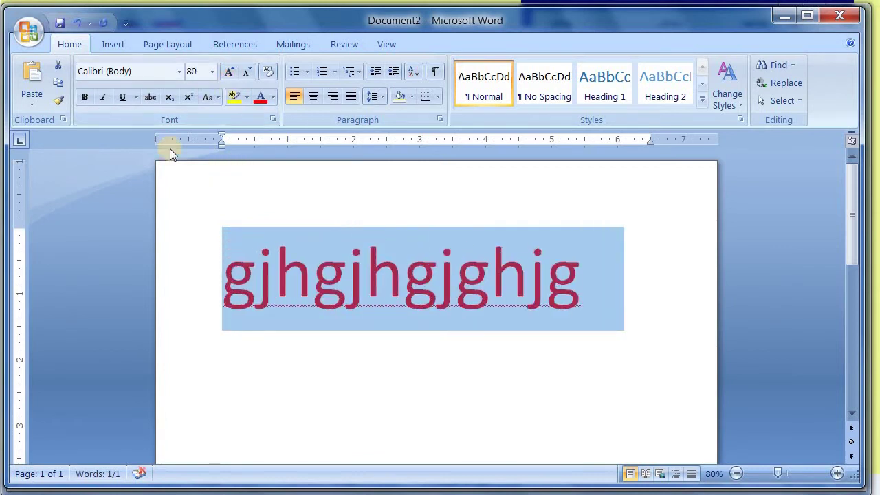
# Save the document as a Word Document named gjhgjhgjghjg in the DOS folder on Local Disk (E:).
pyautogui.click(29, 32)
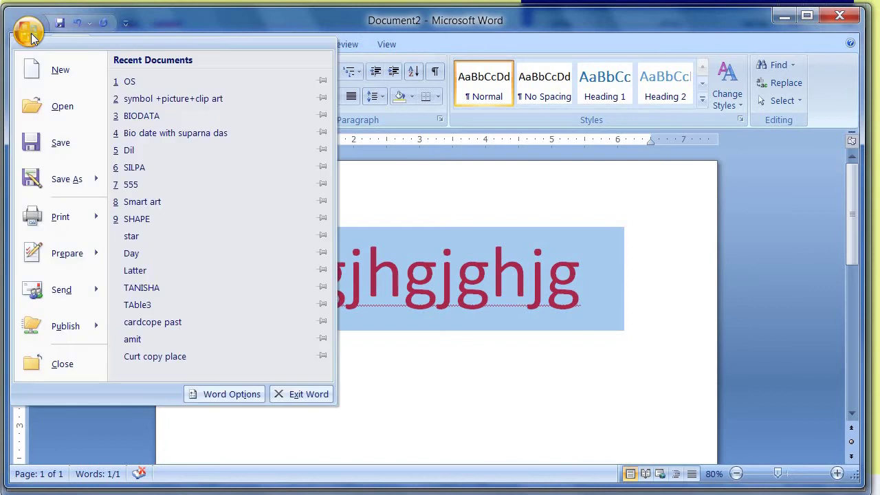
pyautogui.click(56, 144)
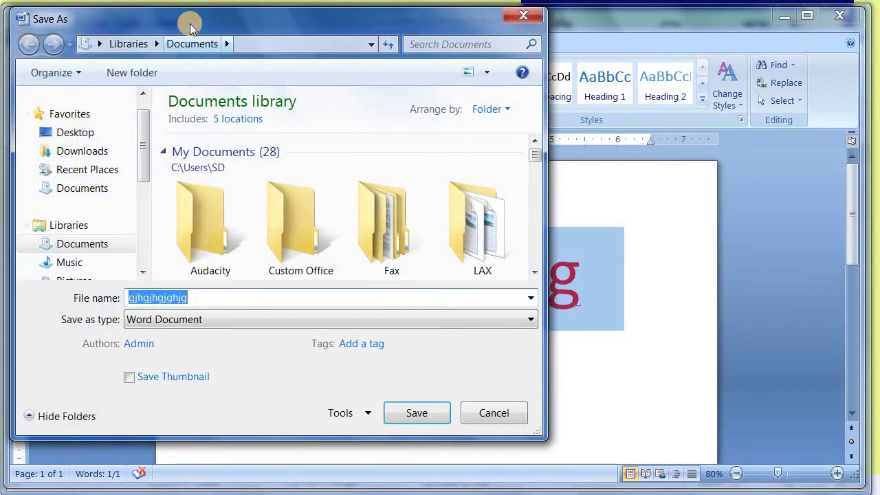
pyautogui.moveTo(192, 26); pyautogui.dragTo(212, 47)
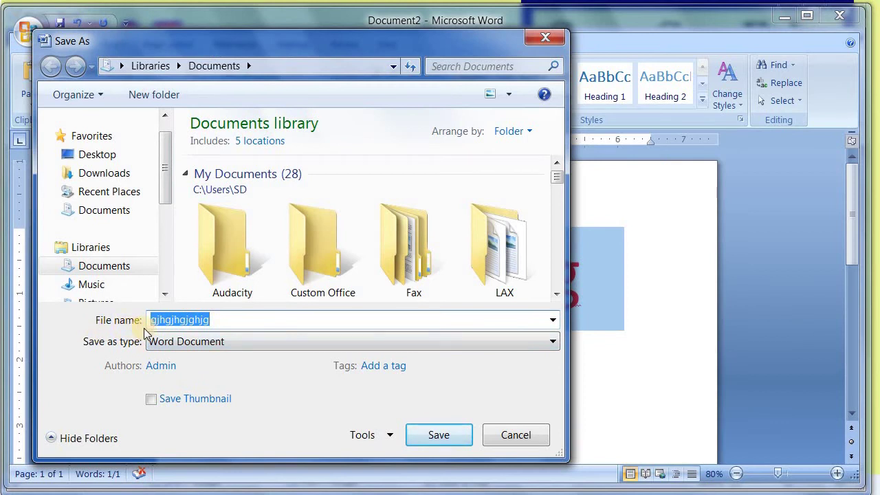
pyautogui.click(165, 197)
pyautogui.moveTo(165, 197); pyautogui.dragTo(165, 258)
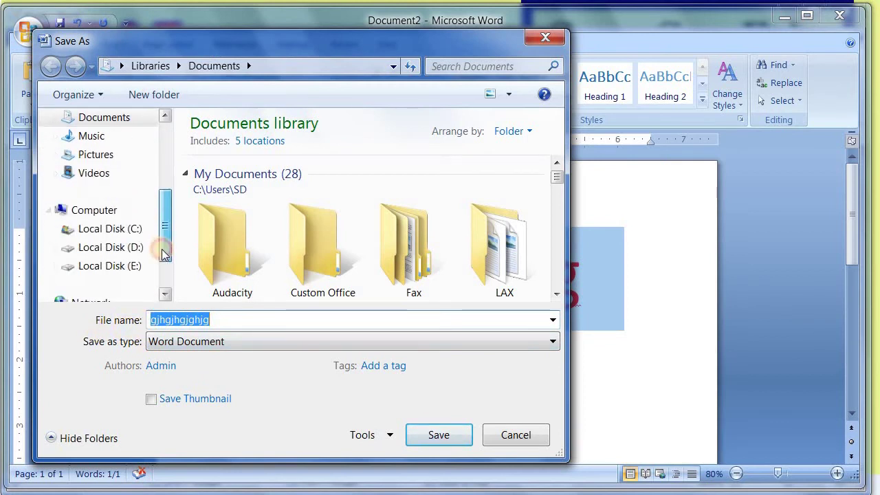
pyautogui.click(128, 271)
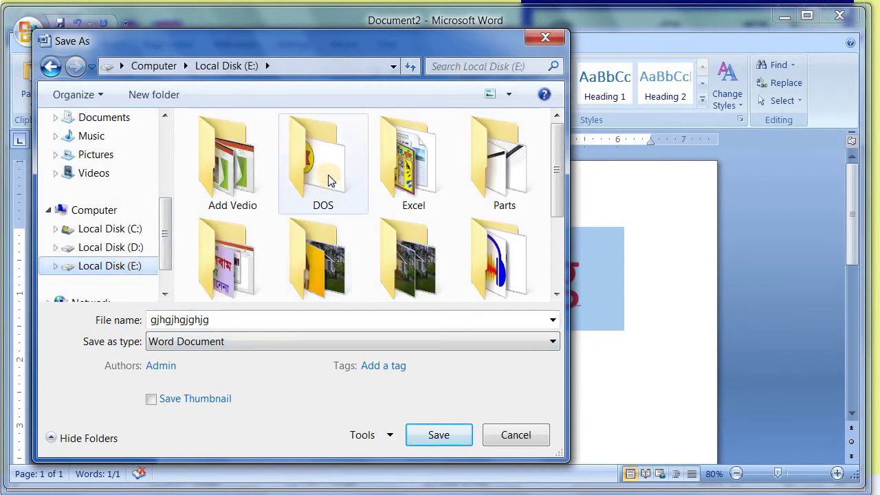
pyautogui.doubleClick(326, 171)
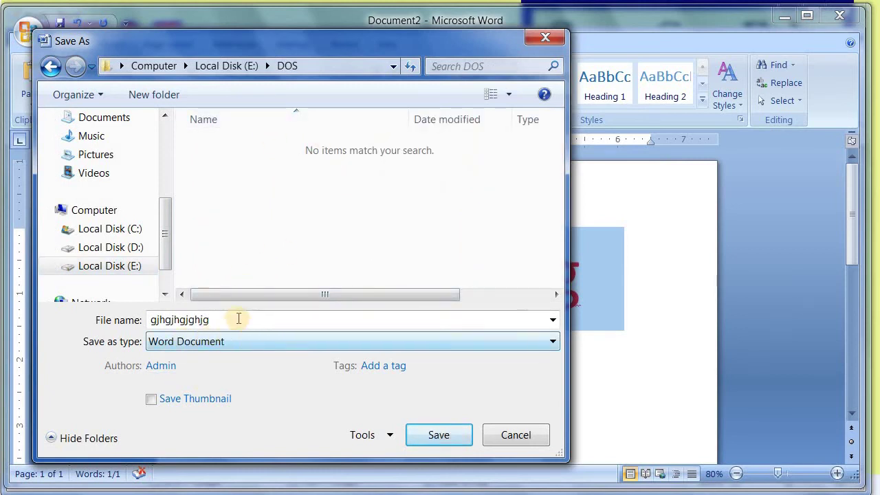
pyautogui.click(440, 435)
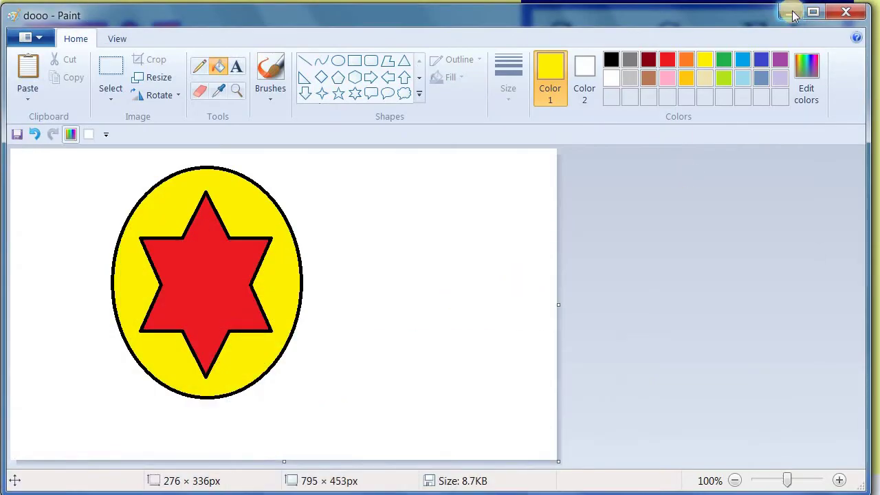
# Minimize Paint, open Computer from the desktop, and view the Pictures and Videos libraries before returning to the drive list.
pyautogui.click(792, 16)
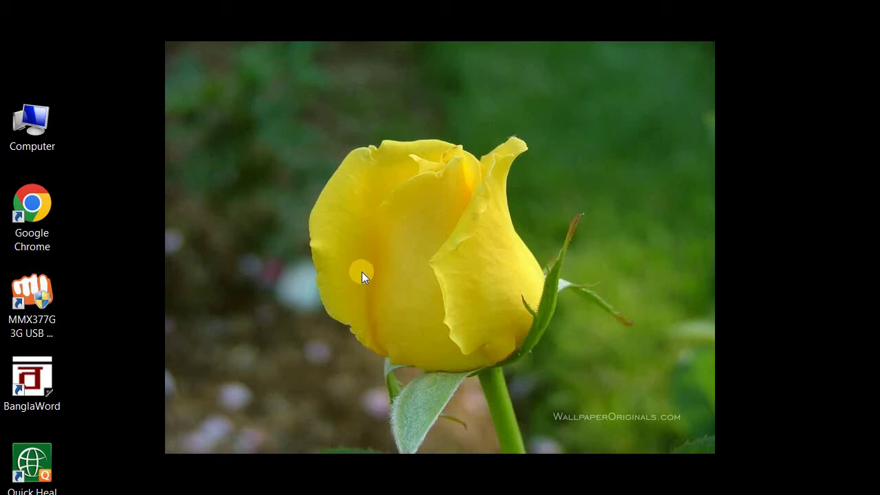
pyautogui.doubleClick(34, 128)
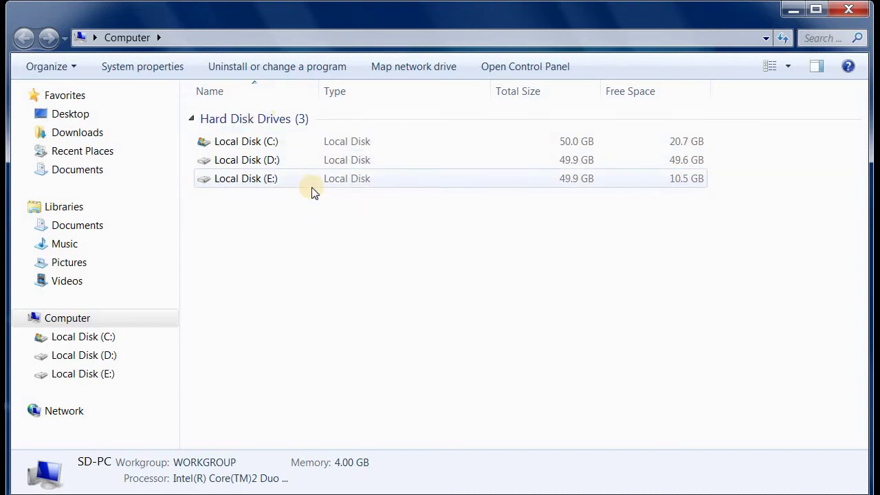
pyautogui.click(74, 263)
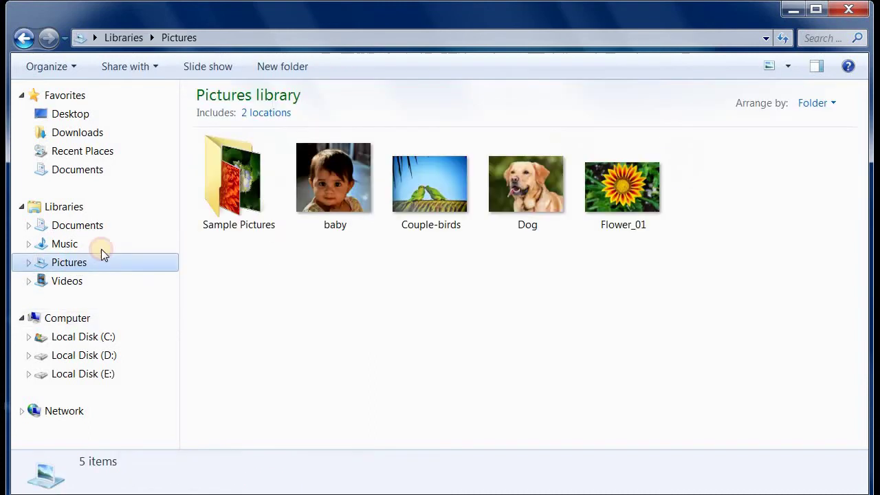
pyautogui.click(75, 282)
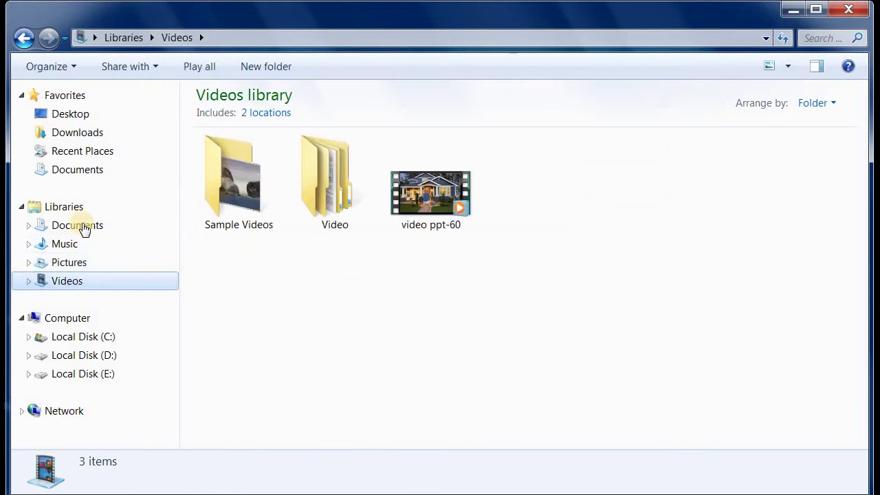
pyautogui.click(77, 323)
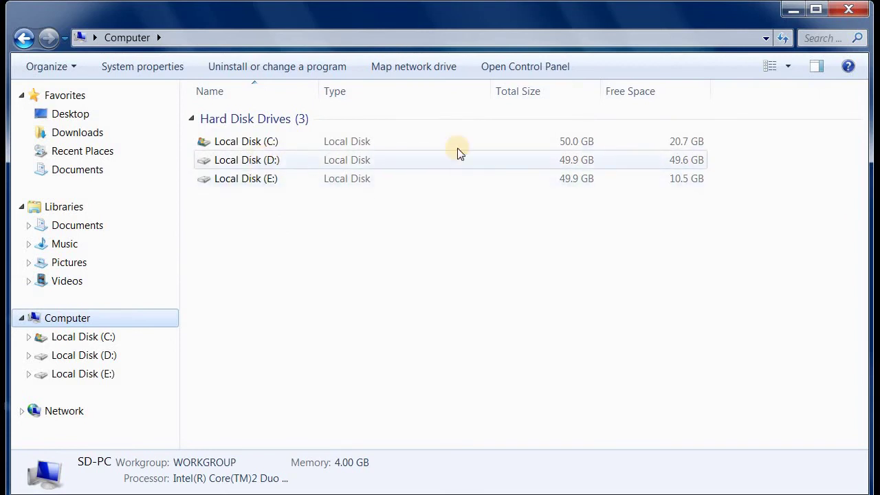
# Change the drive list's display to the Content view.
pyautogui.click(793, 62)
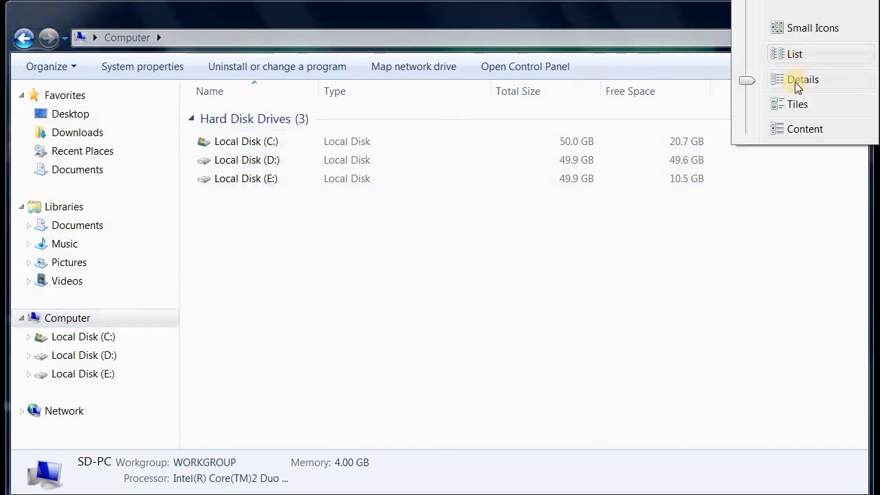
pyautogui.click(403, 269)
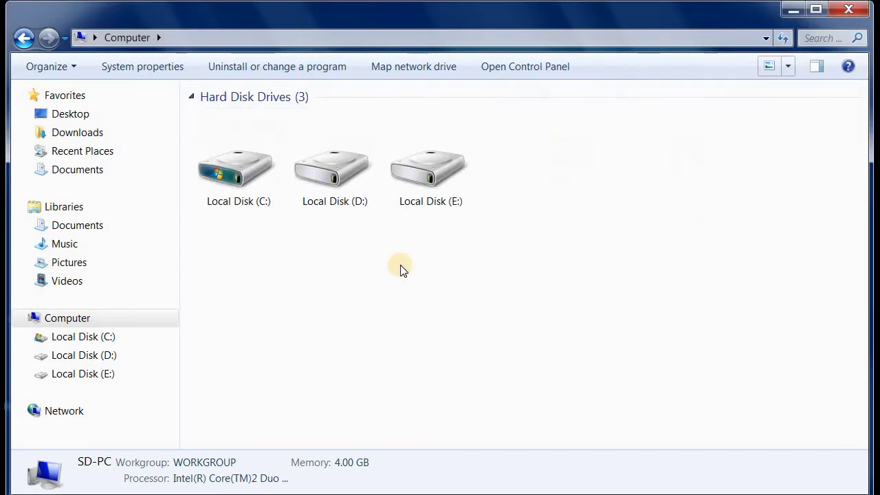
pyautogui.click(784, 65)
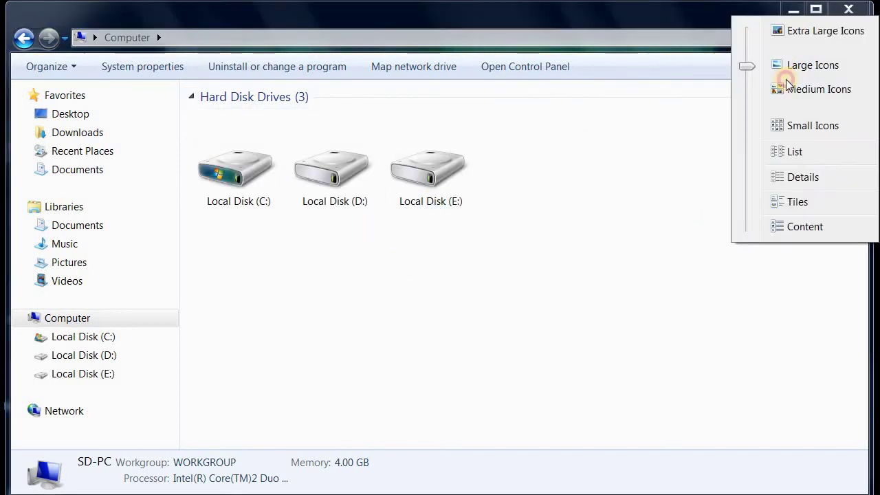
pyautogui.click(802, 228)
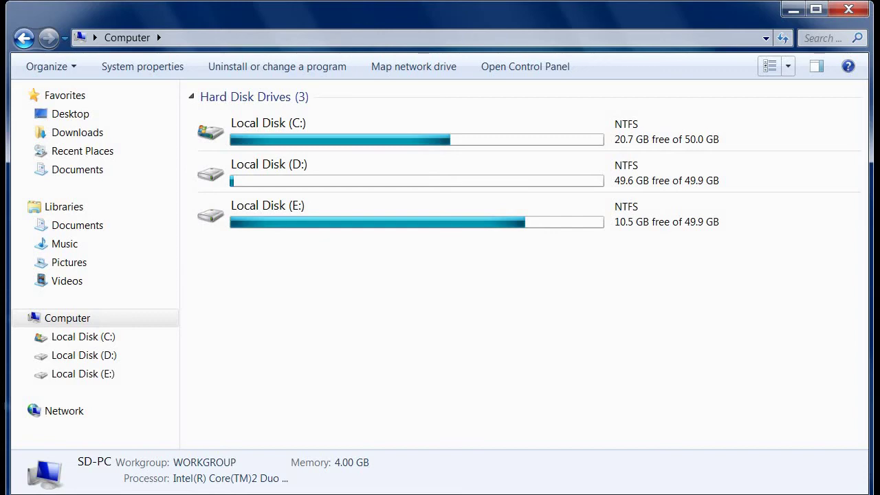
# Switch to the OS document in Word and look at the pages above the Cmd heading.
pyautogui.click(714, 476)
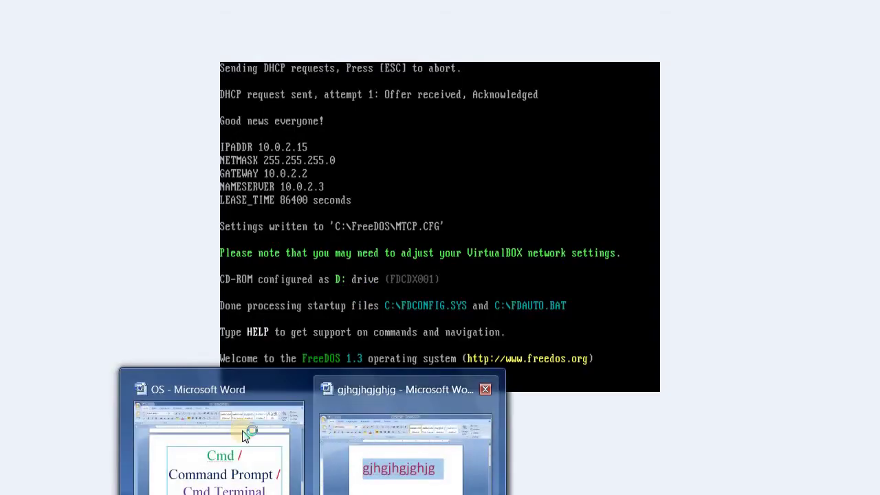
pyautogui.click(220, 467)
pyautogui.scroll(15, 428, 335)
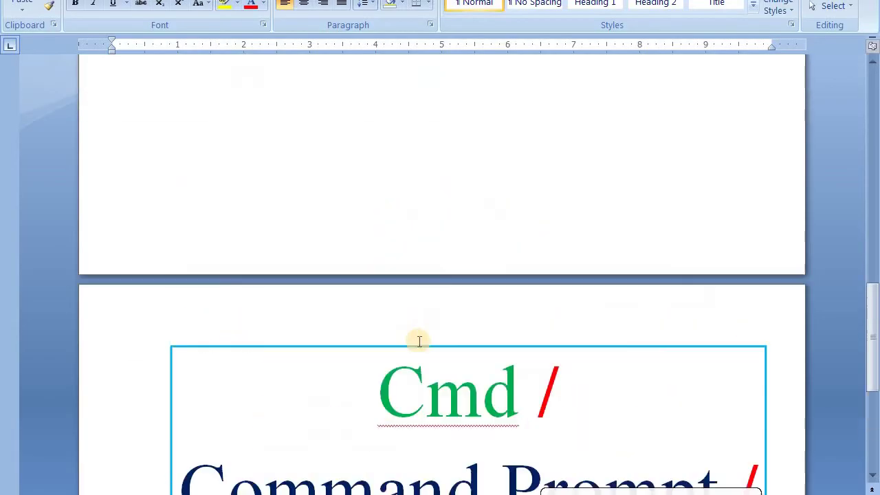